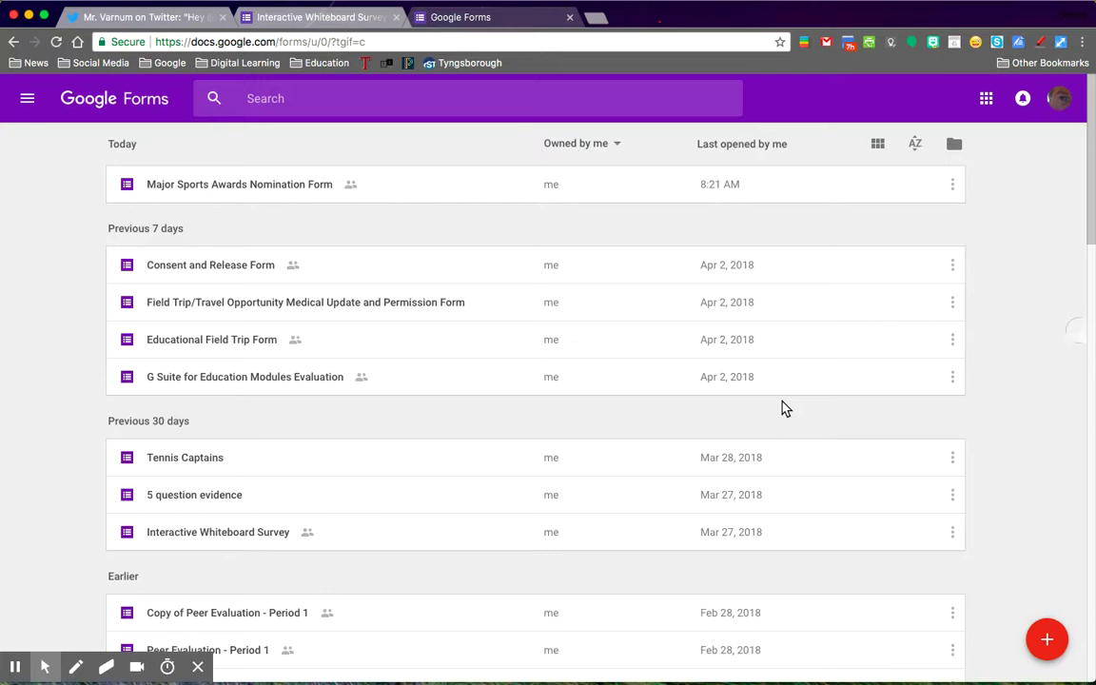
Create a new blank form and make its first question a Dropdown
left_click(1047, 640)
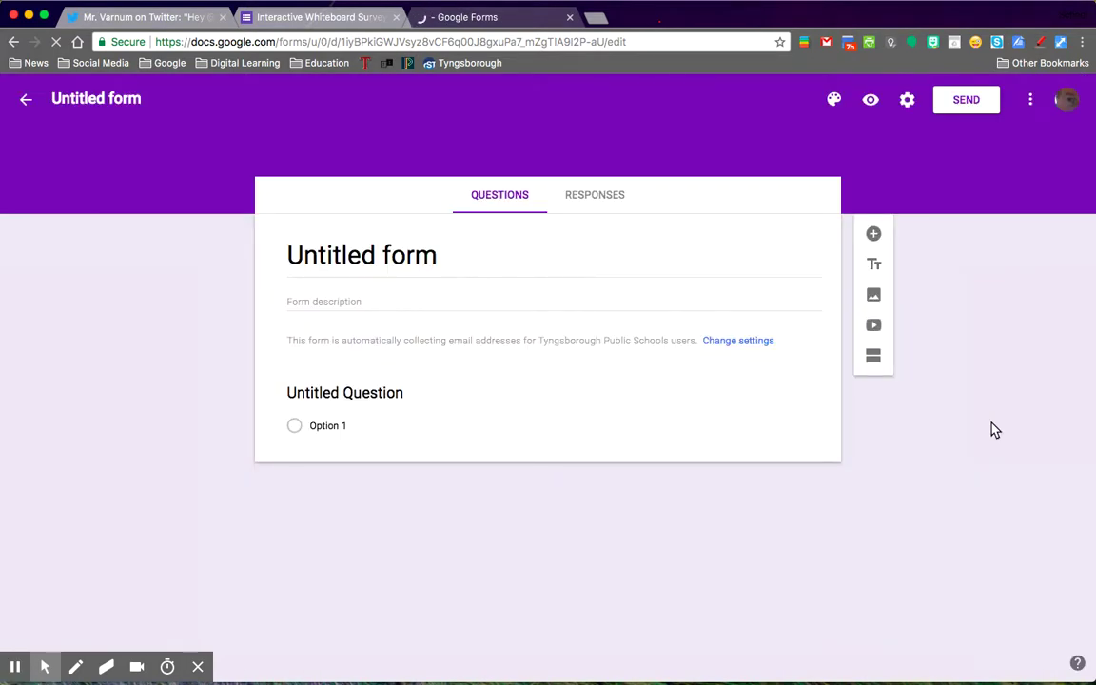
left_click(360, 393)
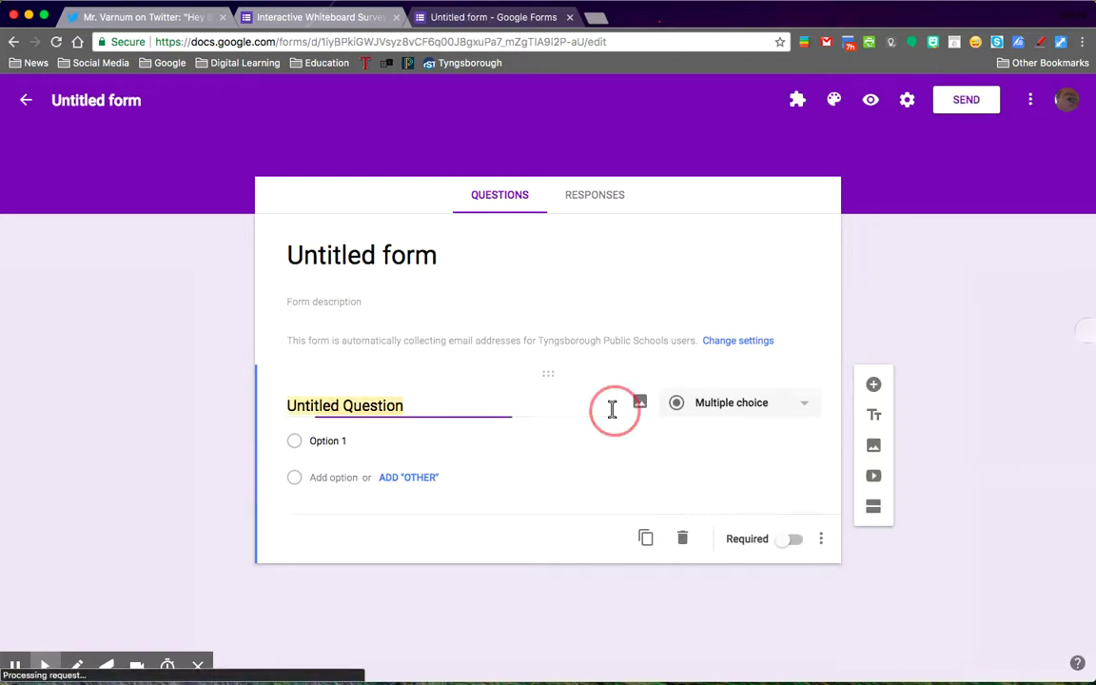
left_click(803, 408)
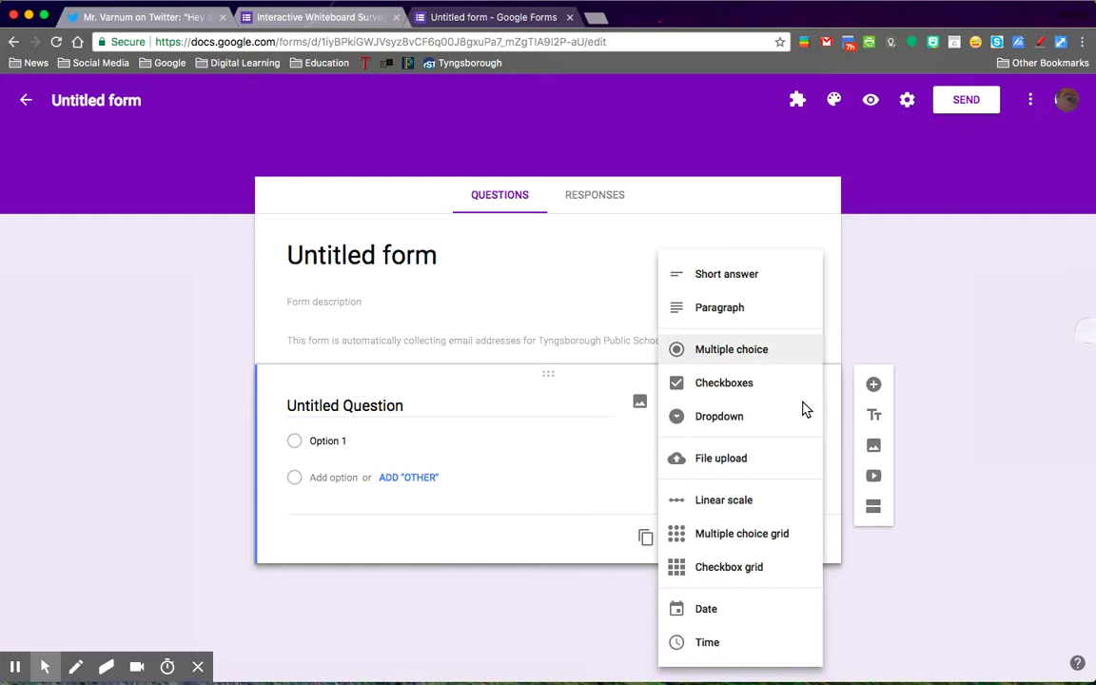
left_click(724, 420)
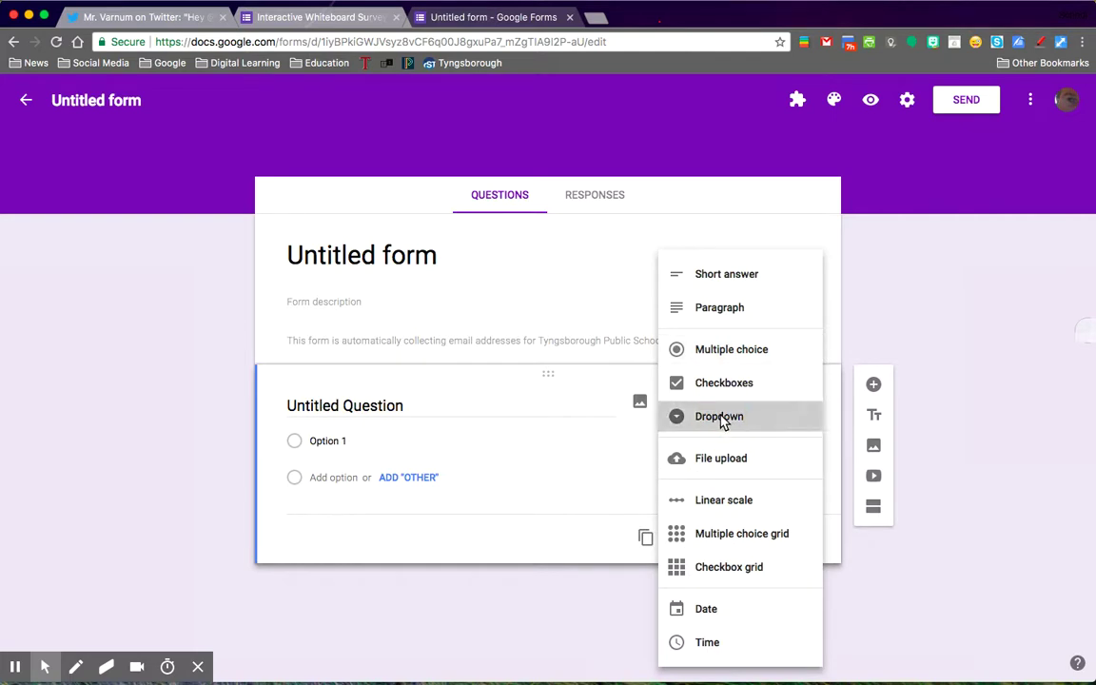
Paste the sixteen student names, Adam Zapel through Warren Peace, as the dropdown options
left_click(377, 440)
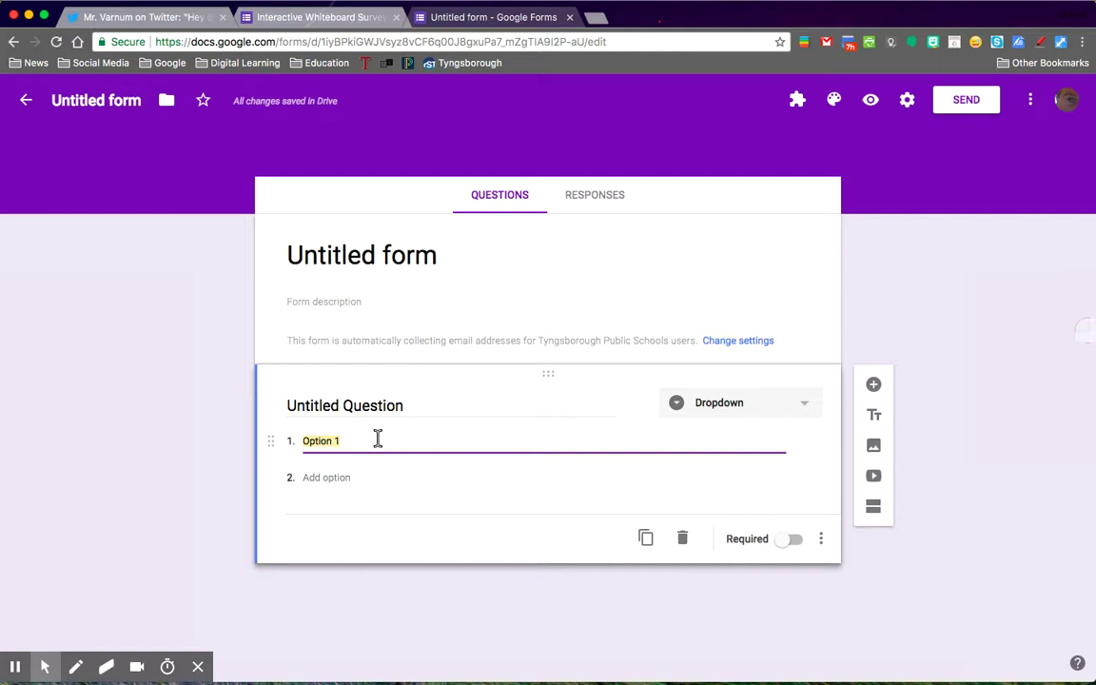
key("super+v")
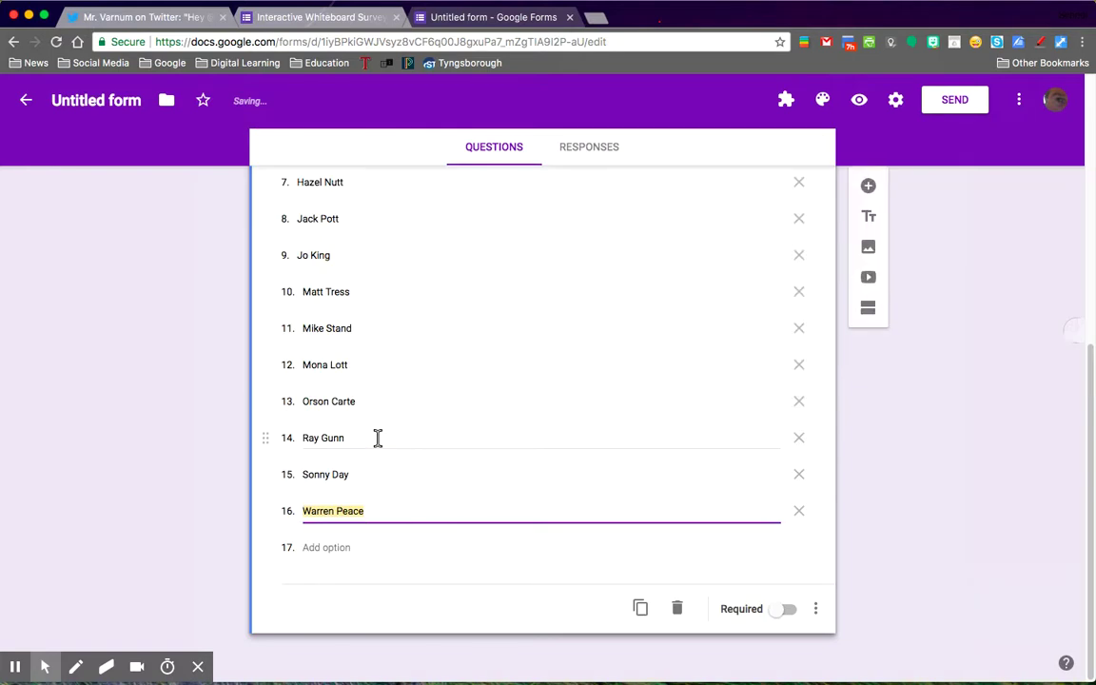
scroll(488, 386, "up", 3)
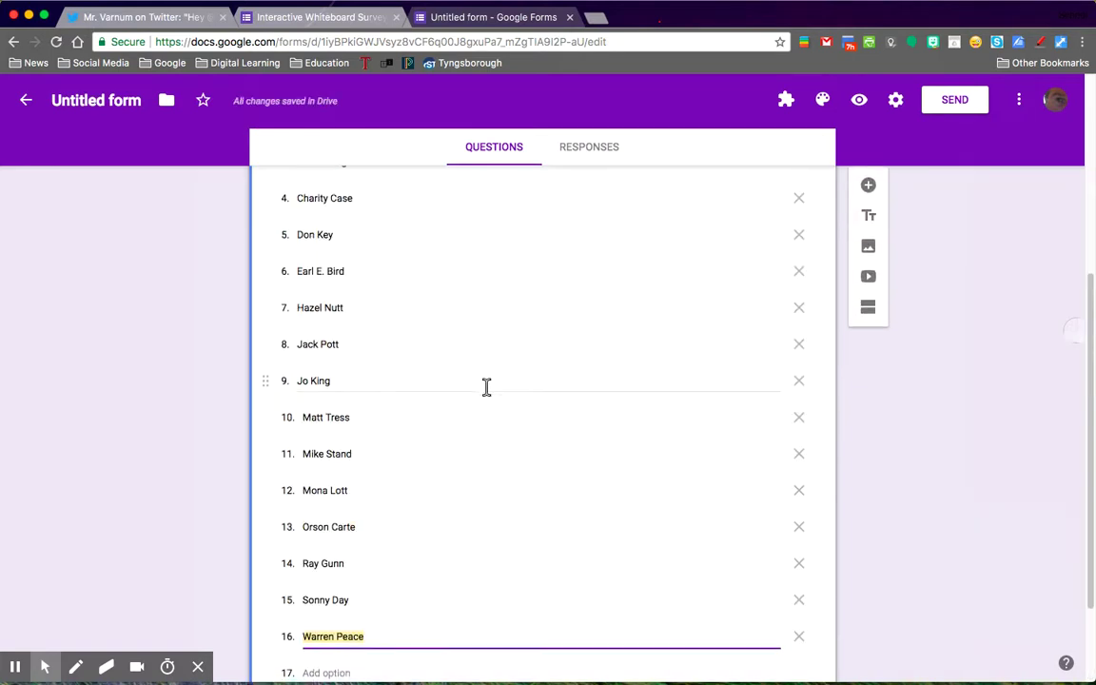
scroll(551, 380, "down", 3)
scroll(550, 379, "up", 5)
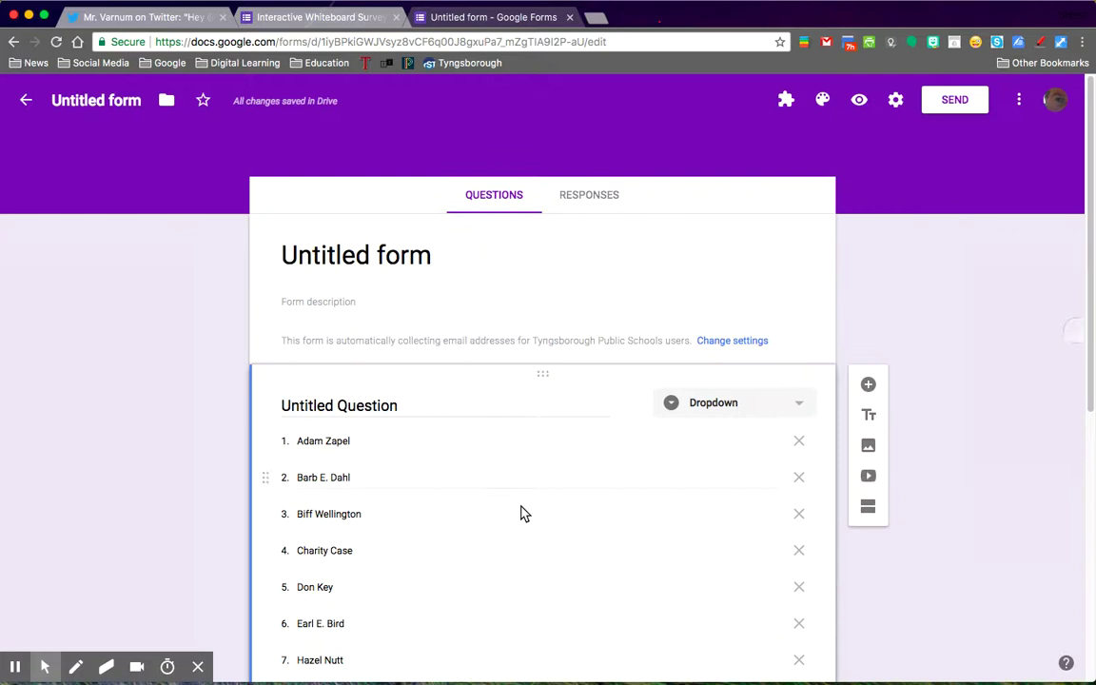
scroll(516, 510, "down", 3)
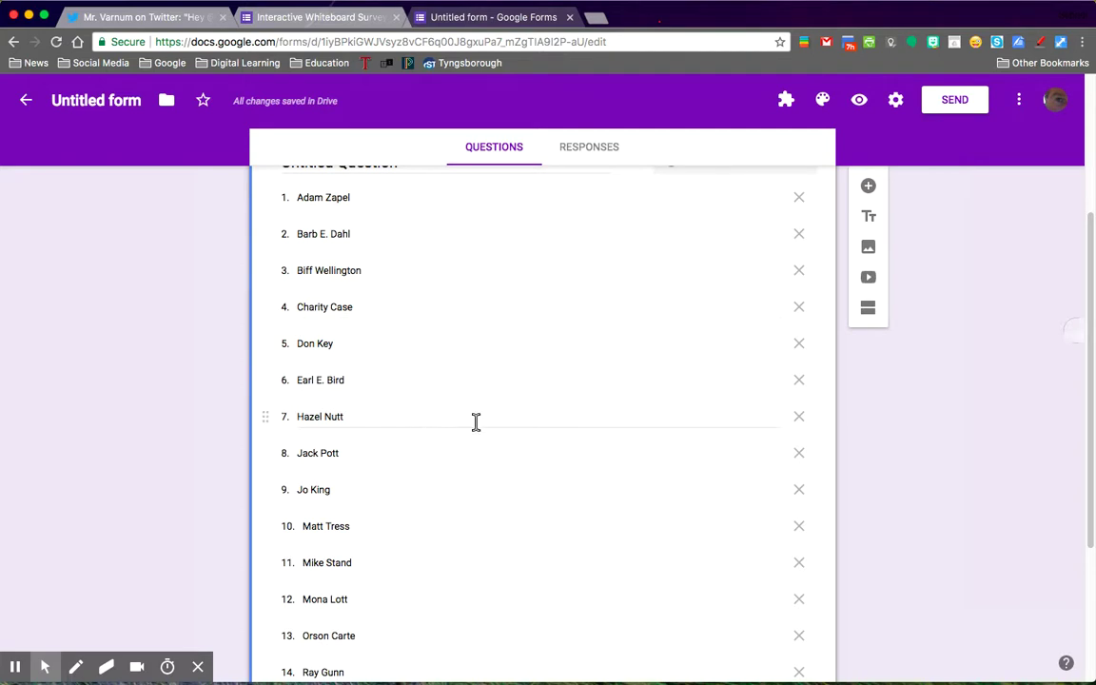
scroll(479, 432, "down", 3)
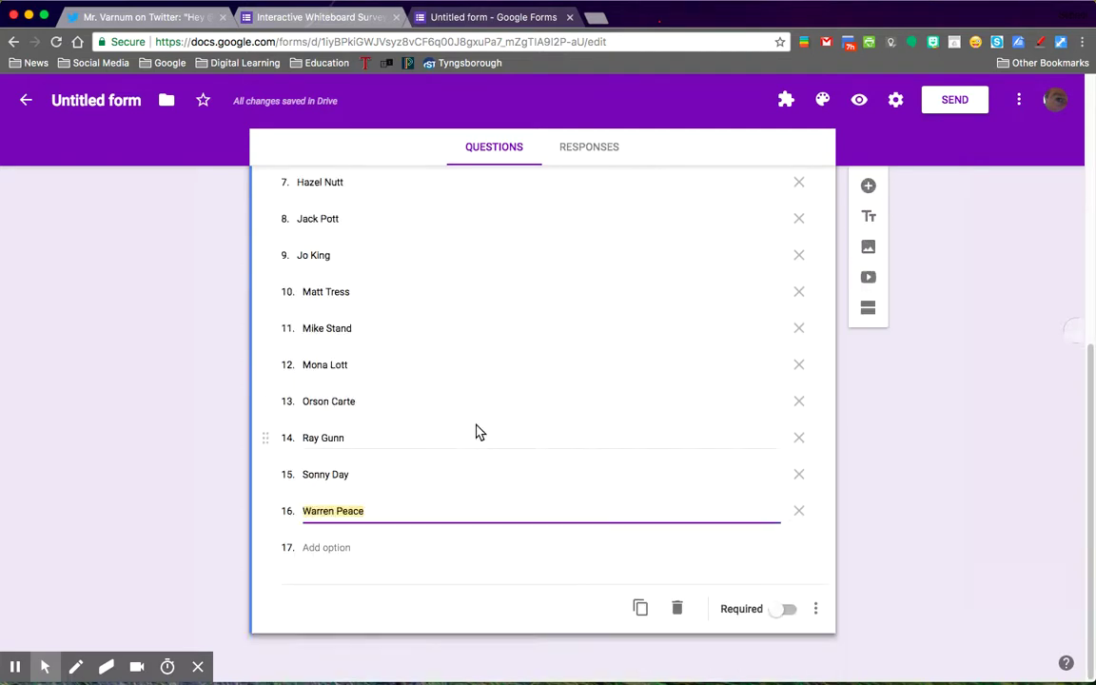
scroll(479, 431, "up", 4)
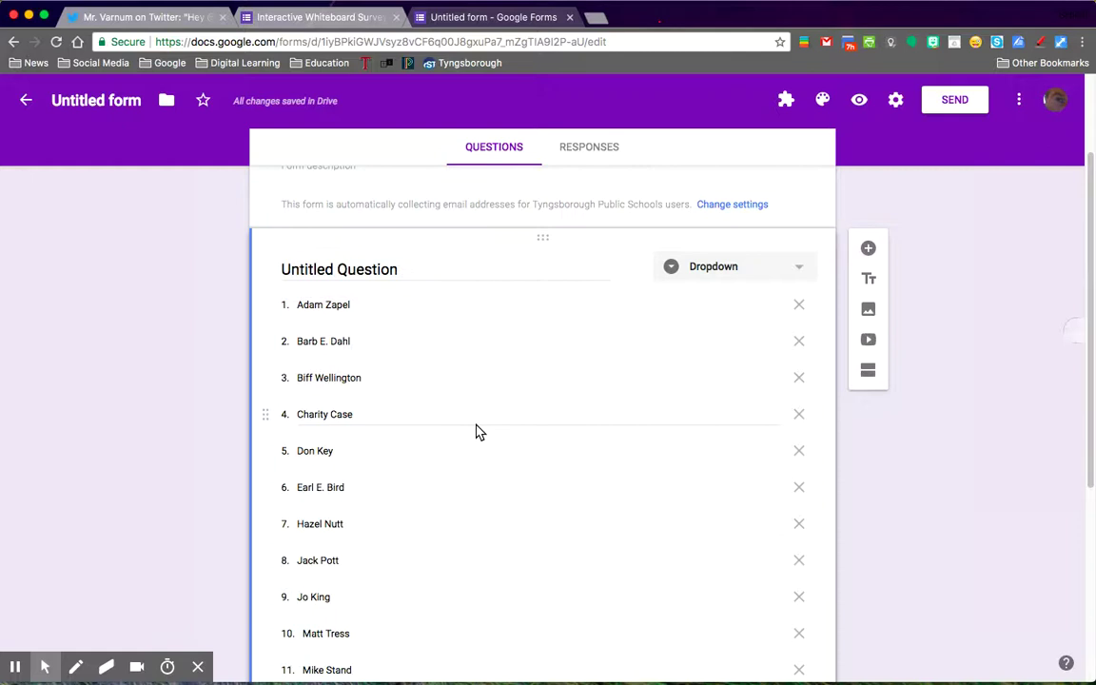
Replace 'Untitled Question' with 'Who is presenting?' above the 16 name options
left_click(404, 268)
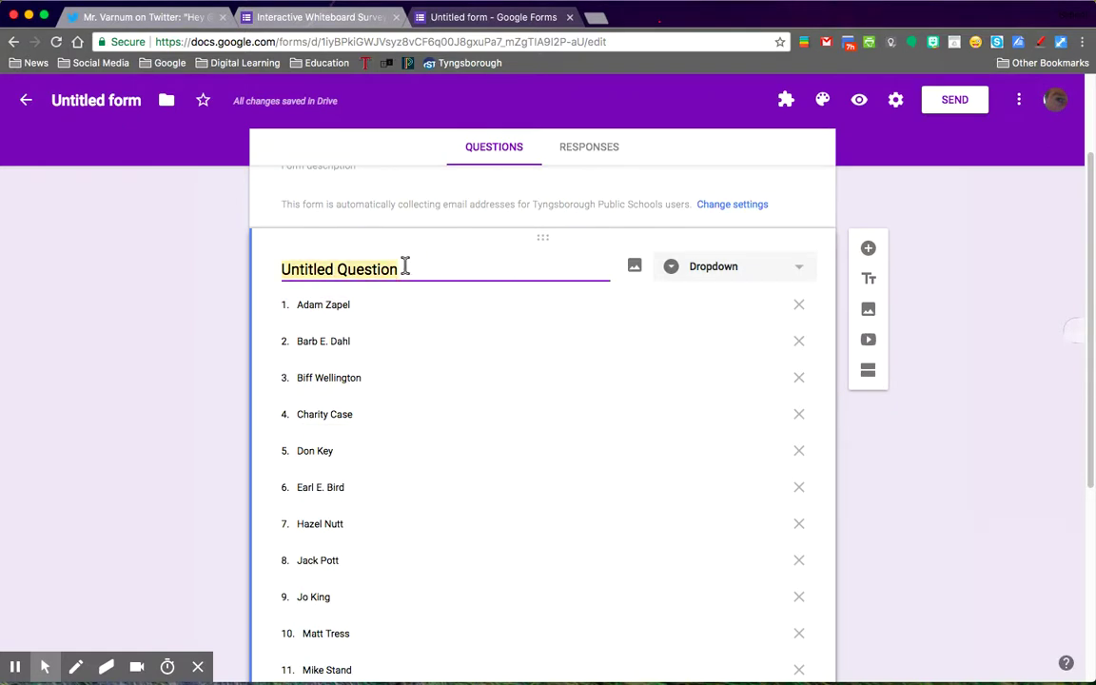
type("Who is pres")
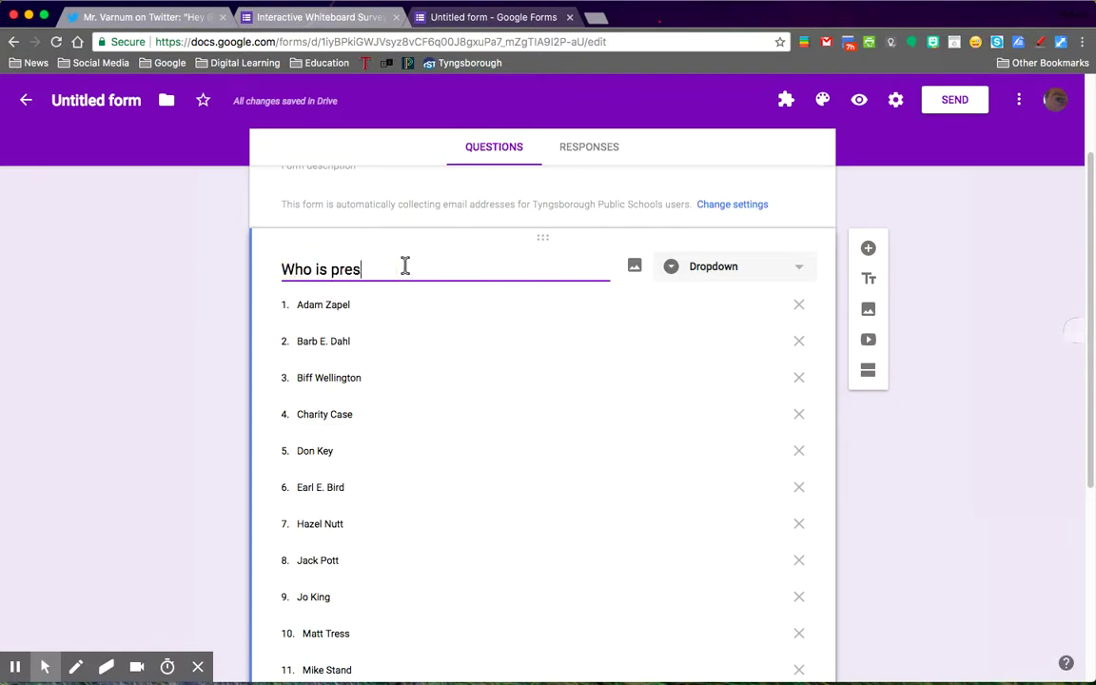
type("enting?")
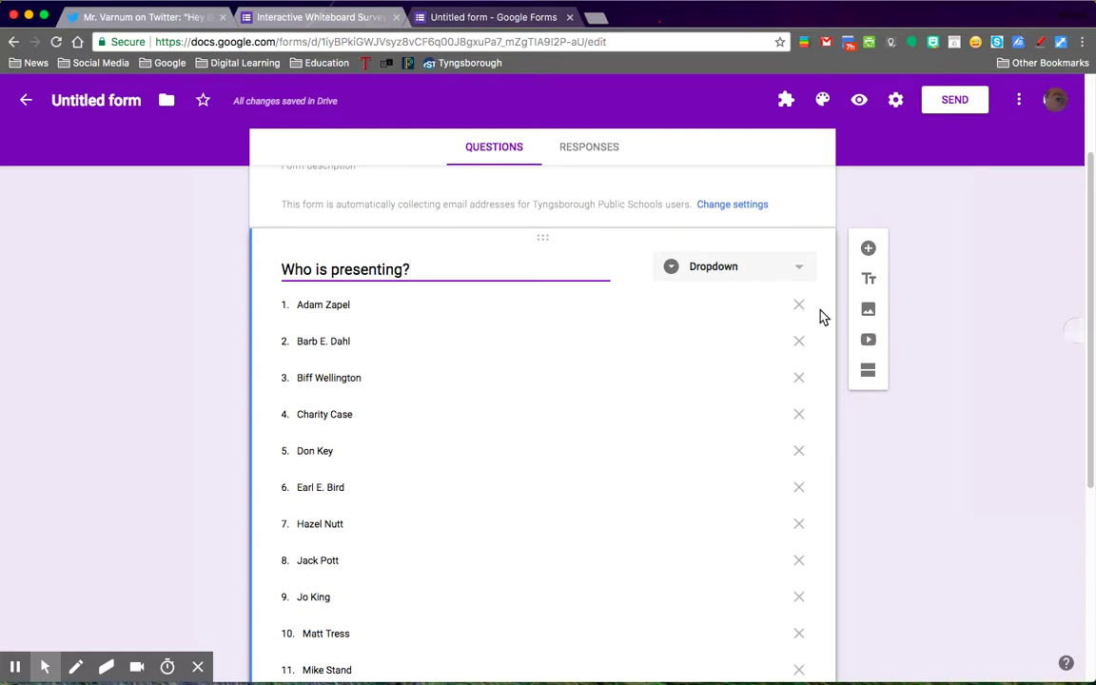
scroll(819, 314, "down", 4)
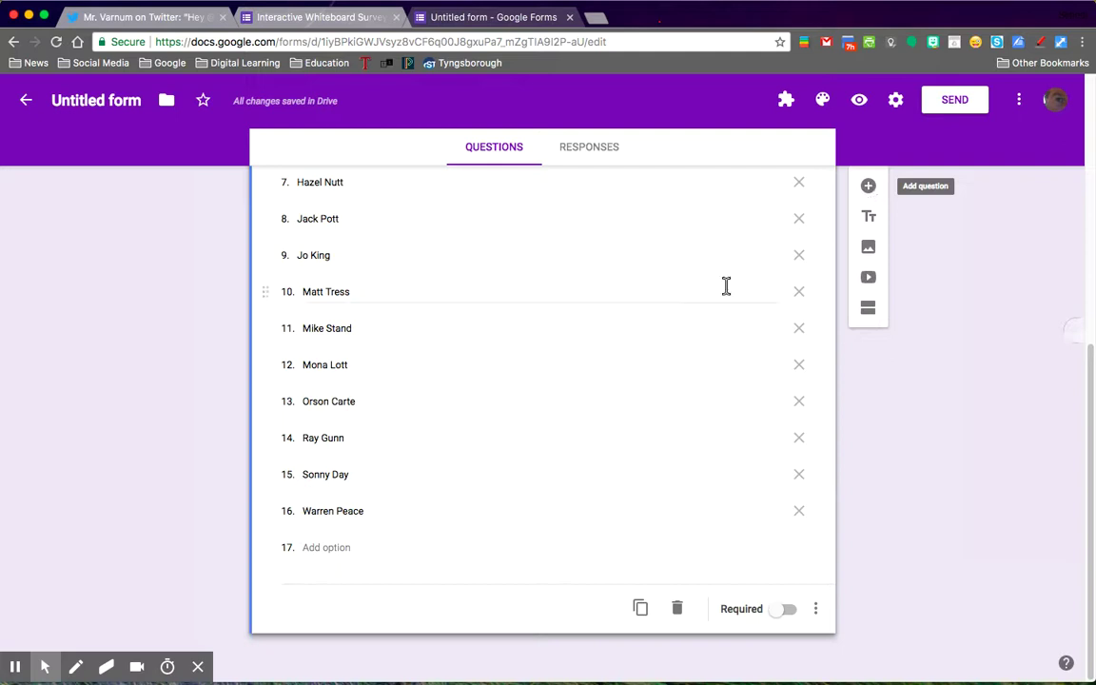
scroll(710, 288, "up", 5)
scroll(710, 288, "up", 3)
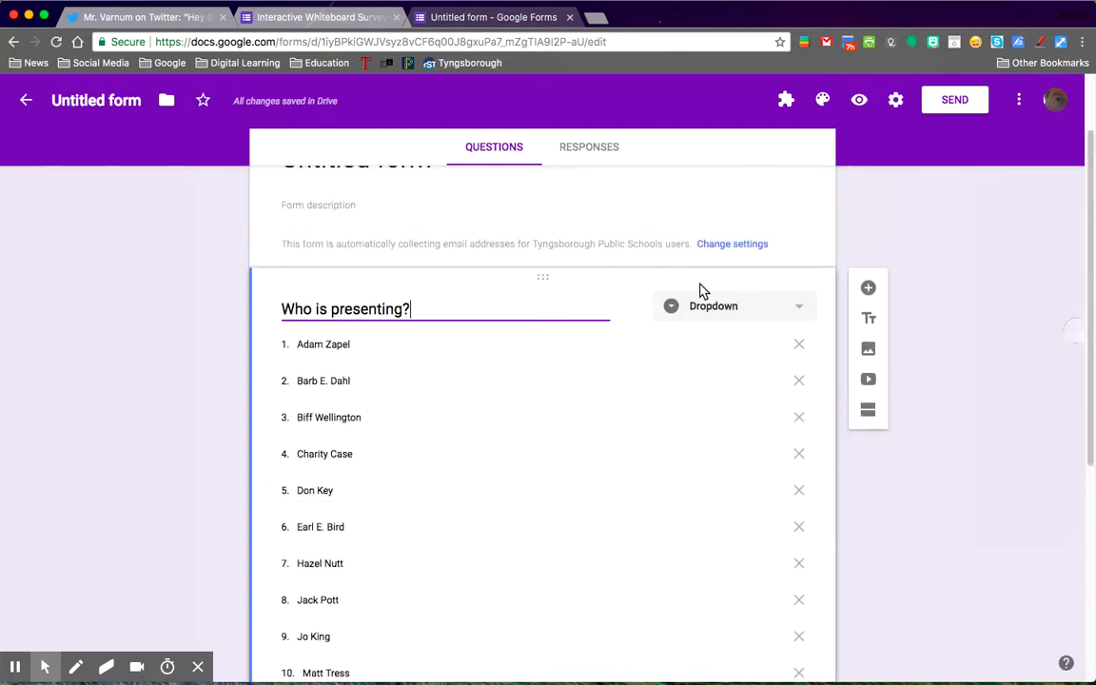
Switch to the Interactive Whiteboard Survey form and look over its Responses summary
left_click(338, 20)
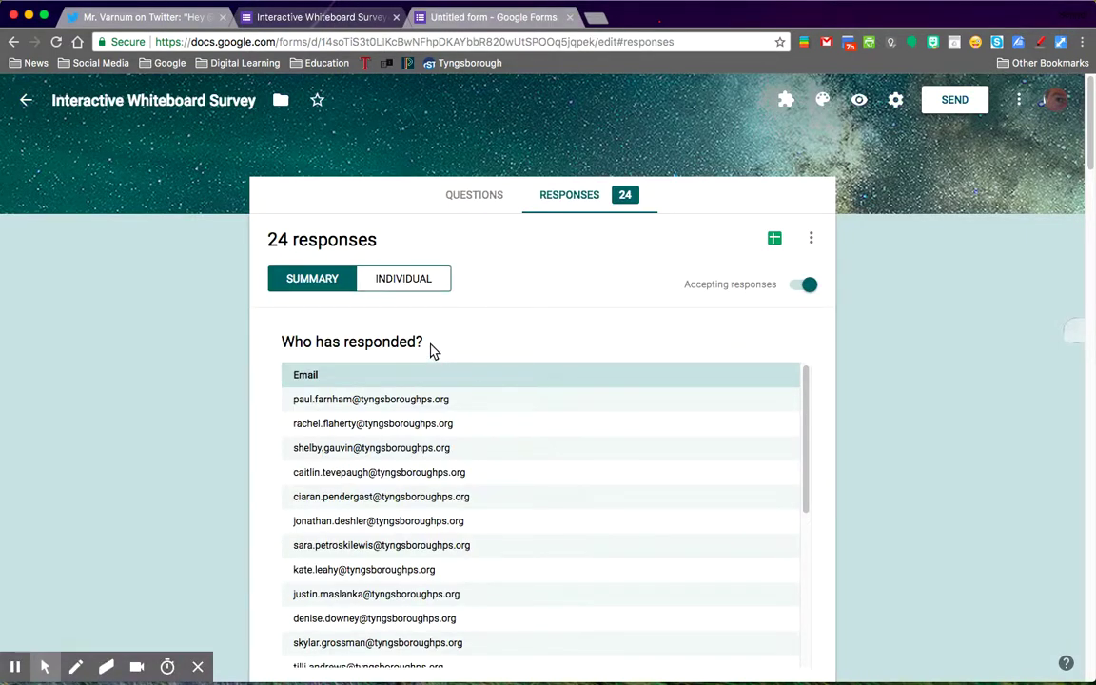
scroll(477, 420, "down", 10)
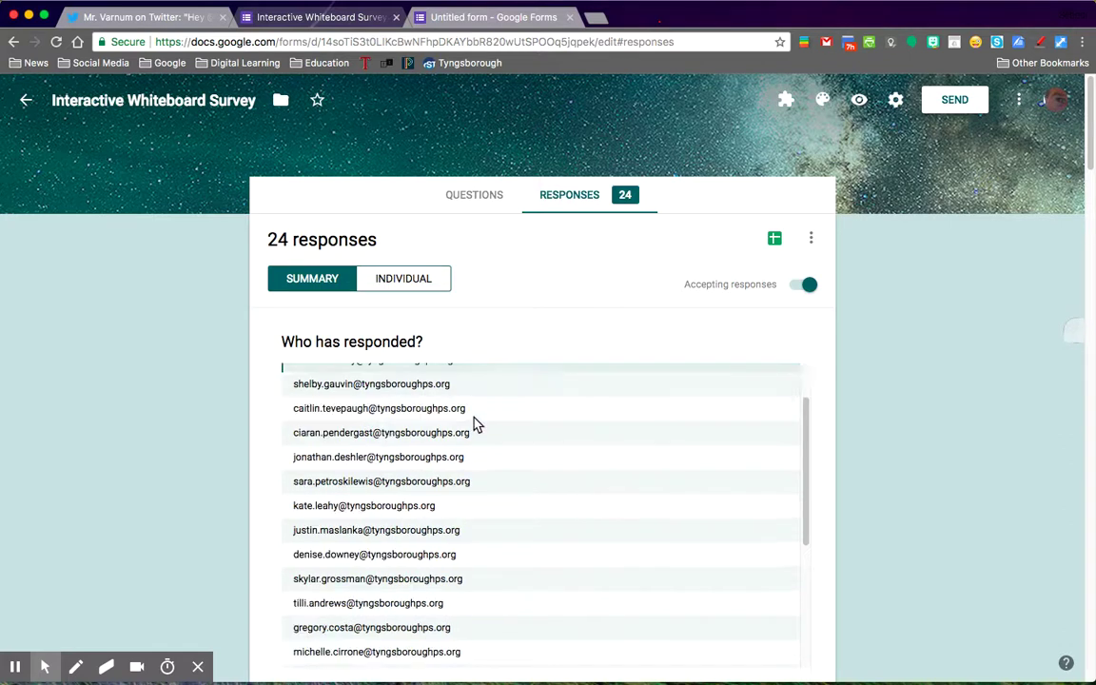
scroll(571, 442, "down", 5)
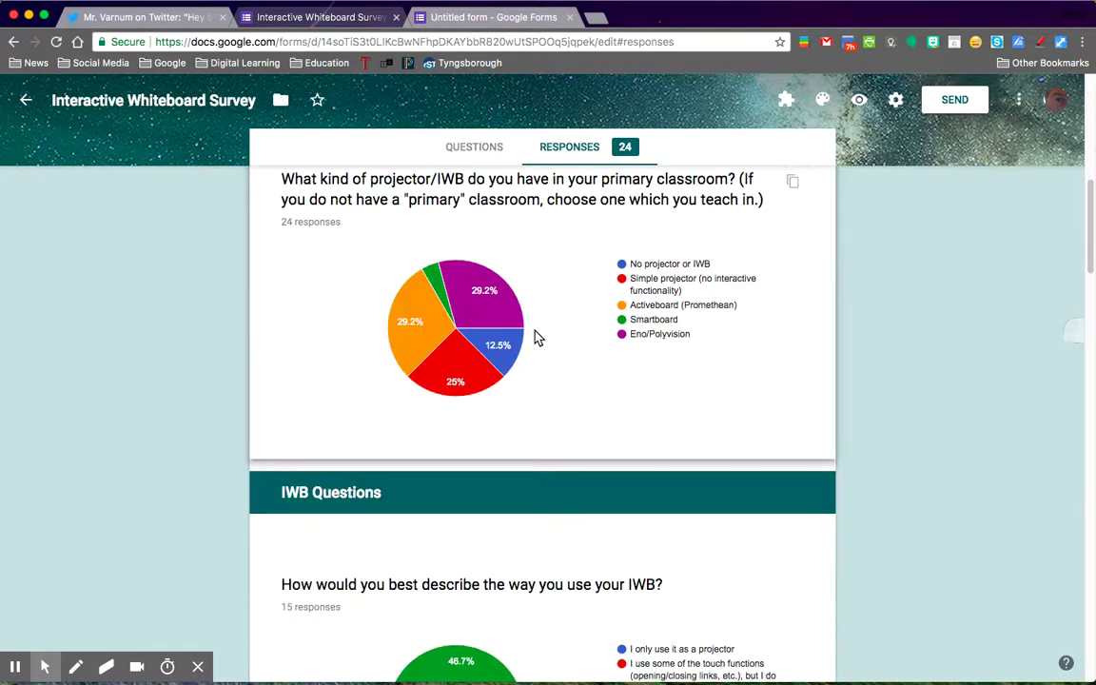
scroll(536, 338, "up", 7)
scroll(534, 343, "down", 5)
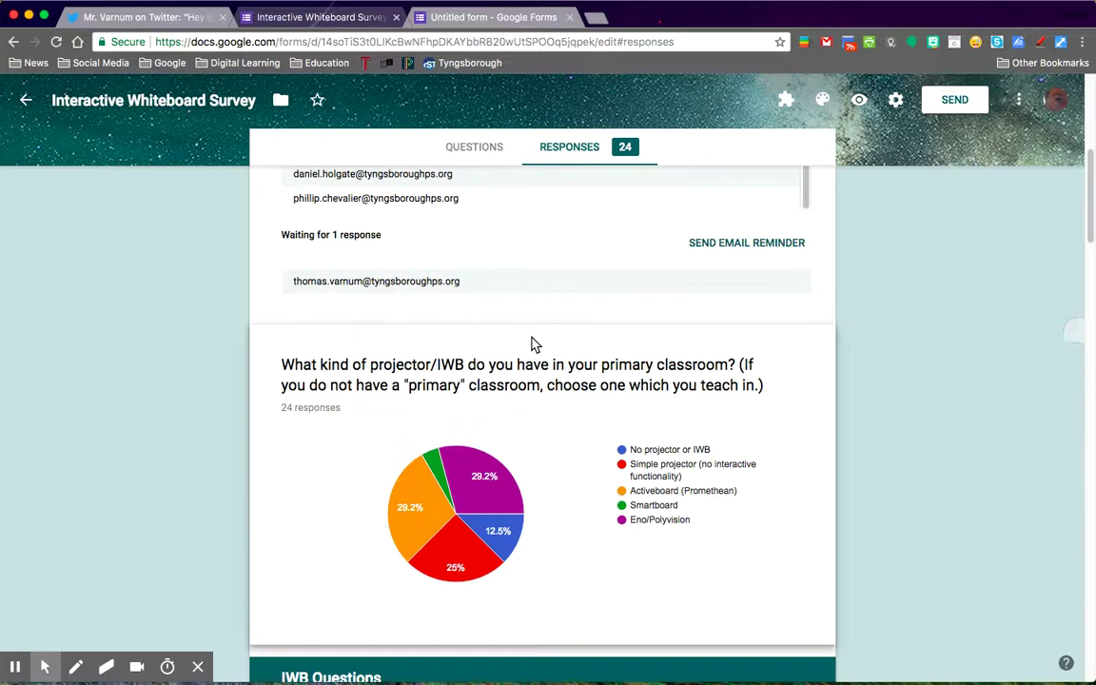
scroll(534, 495, "down", 4)
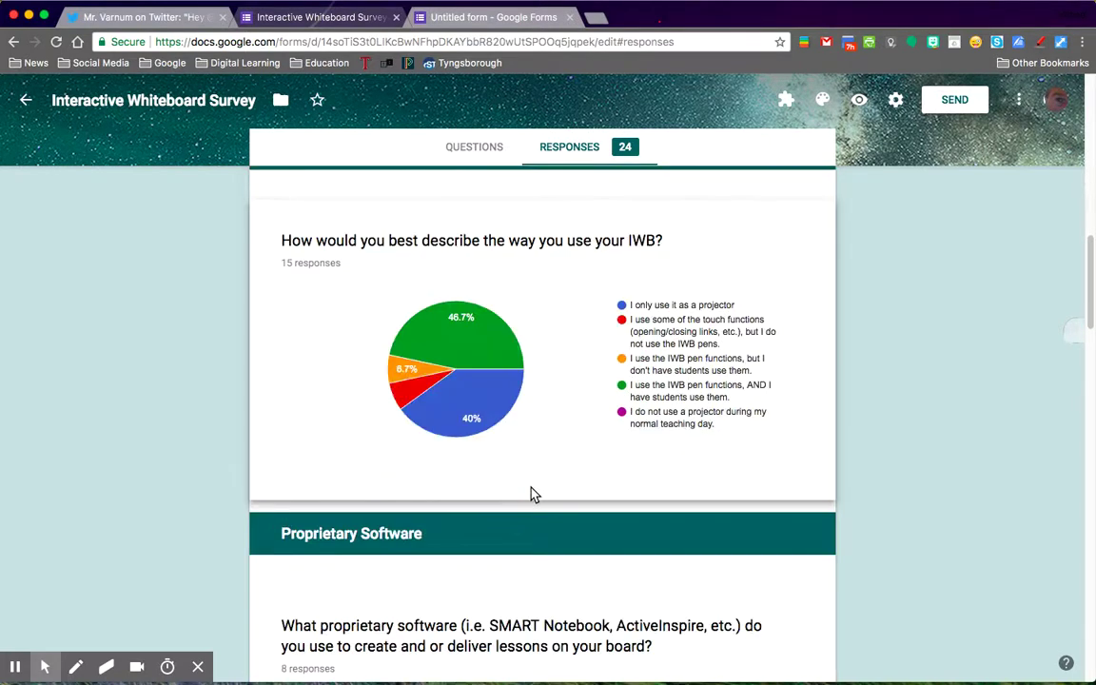
scroll(534, 495, "up", 6)
scroll(532, 491, "up", 4)
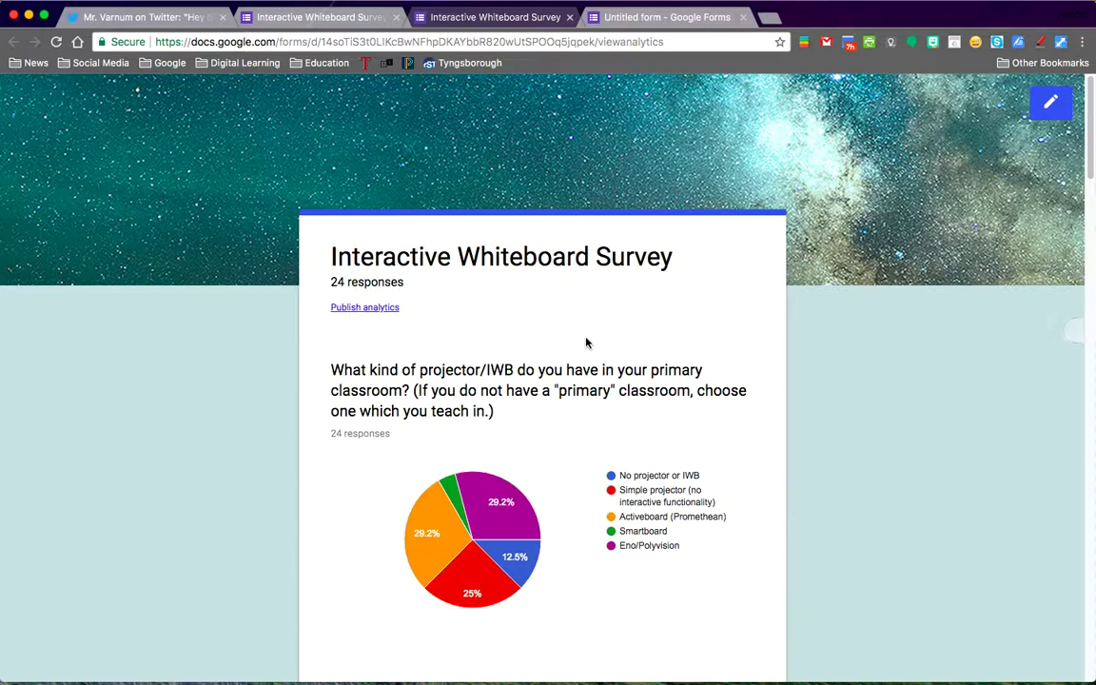
scroll(614, 372, "down", 5)
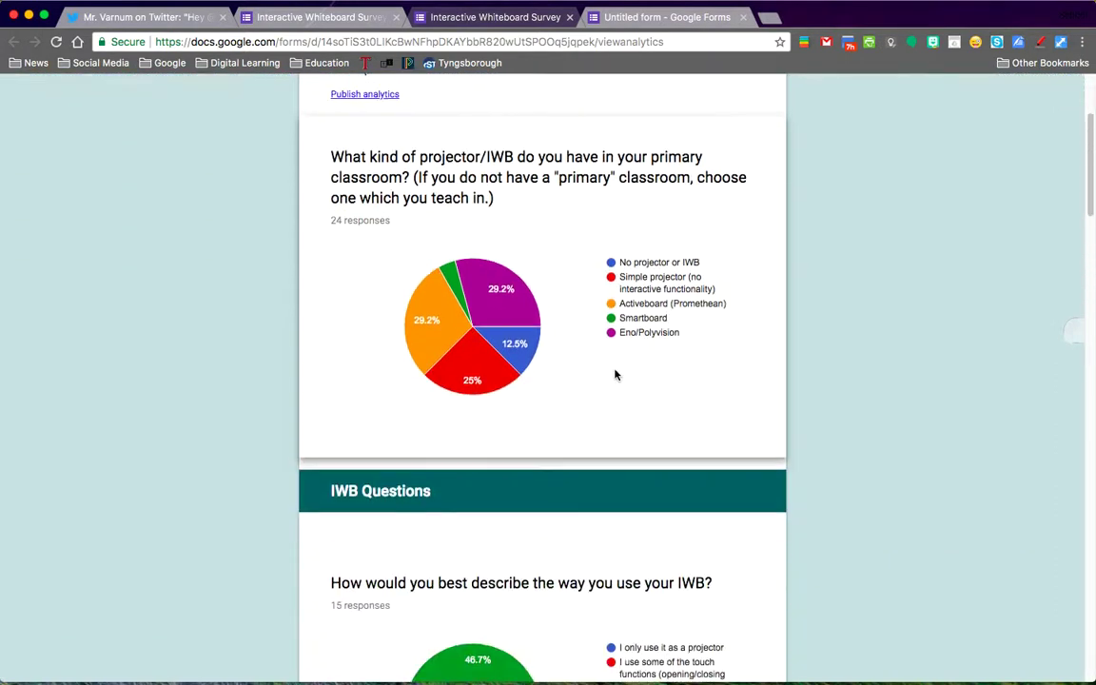
scroll(613, 374, "up", 1)
Print the Interactive Whiteboard Survey summary with Save to Google Drive as the destination
key("super+p")
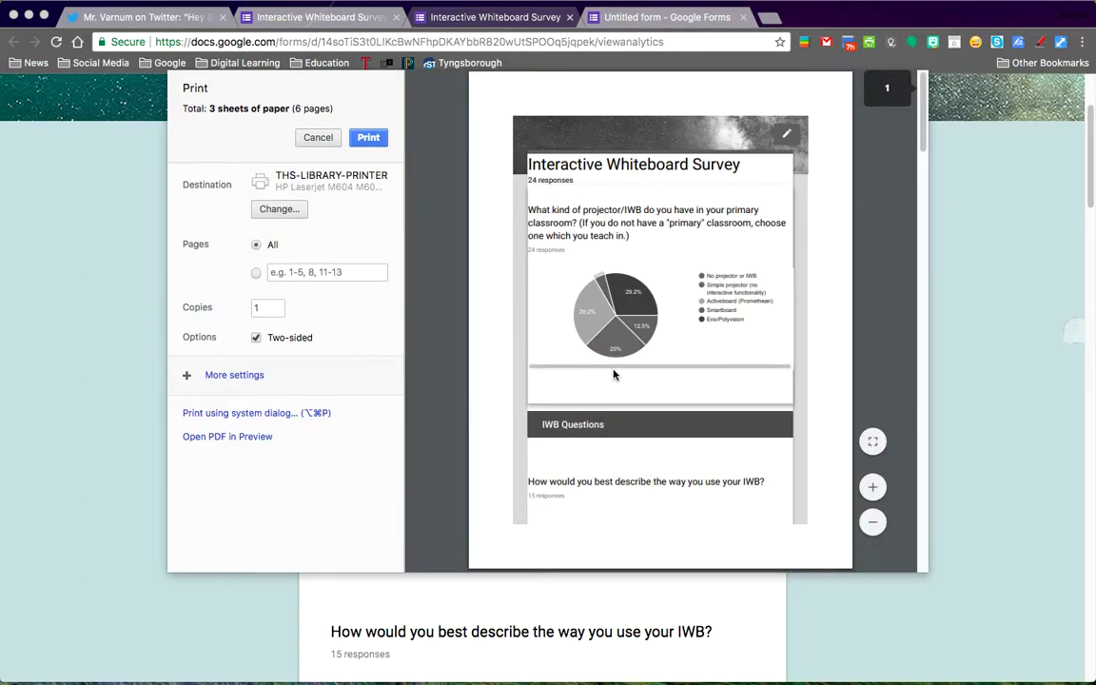
left_click(286, 208)
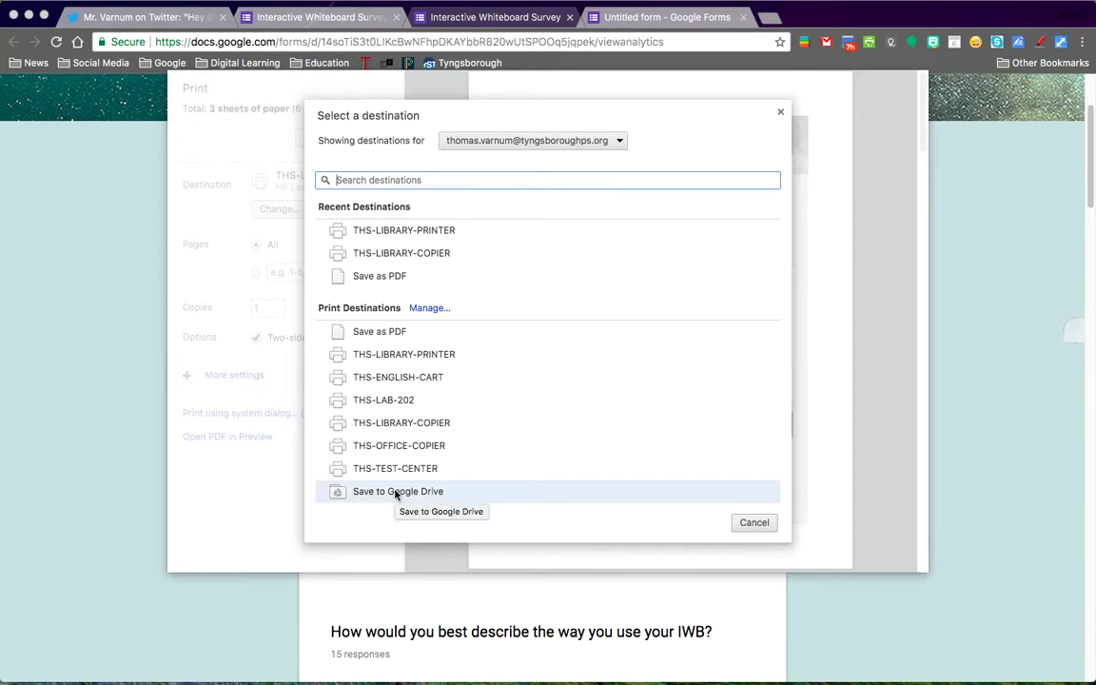
left_click(396, 492)
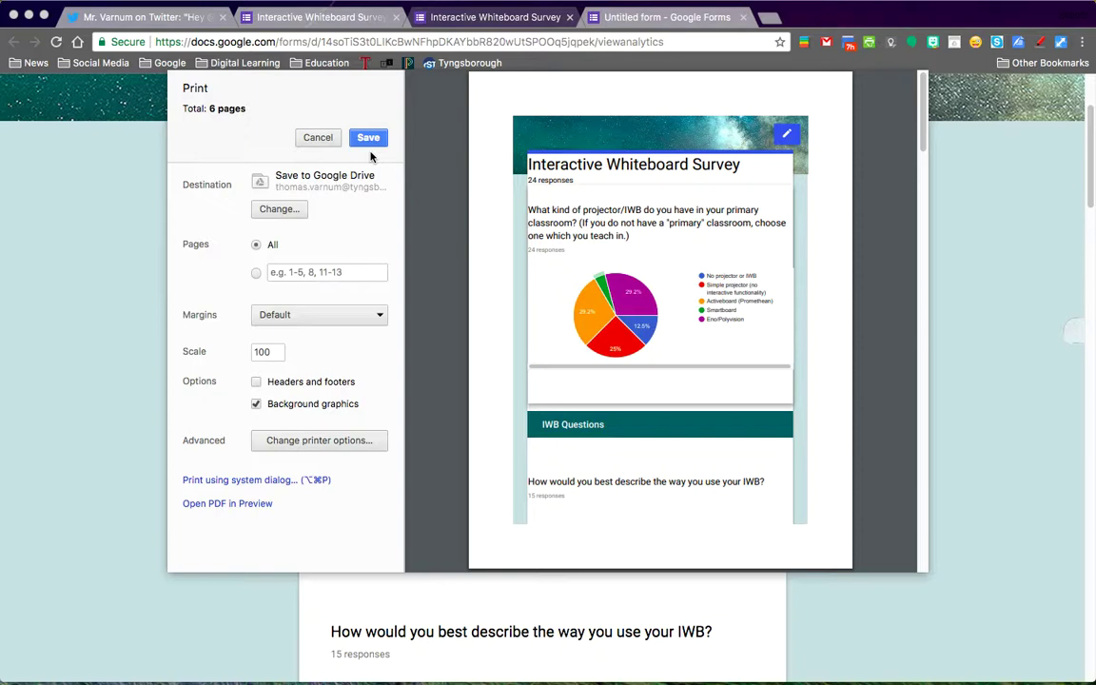
left_click(318, 139)
scroll(569, 203, "up", 3)
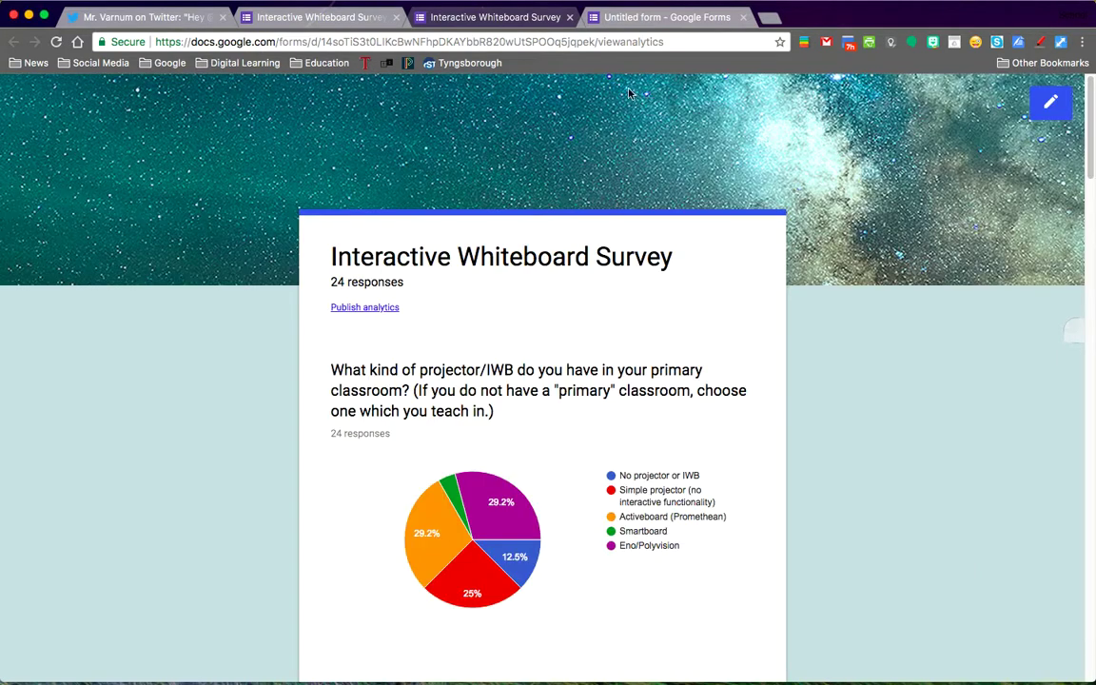
left_click(570, 17)
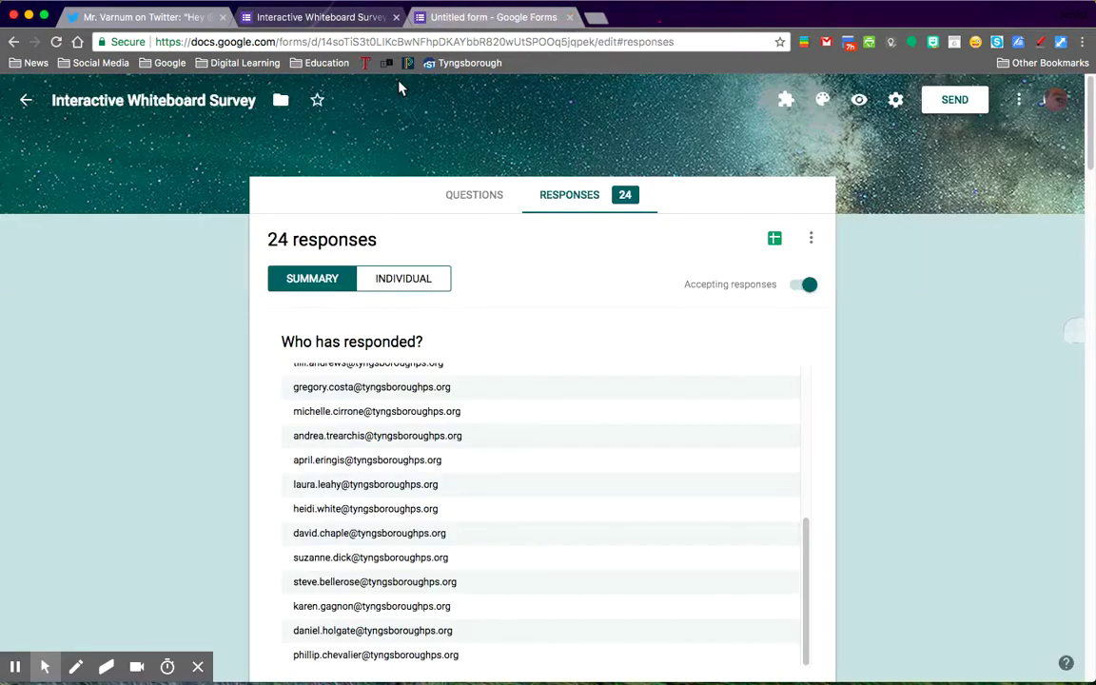
left_click(811, 240)
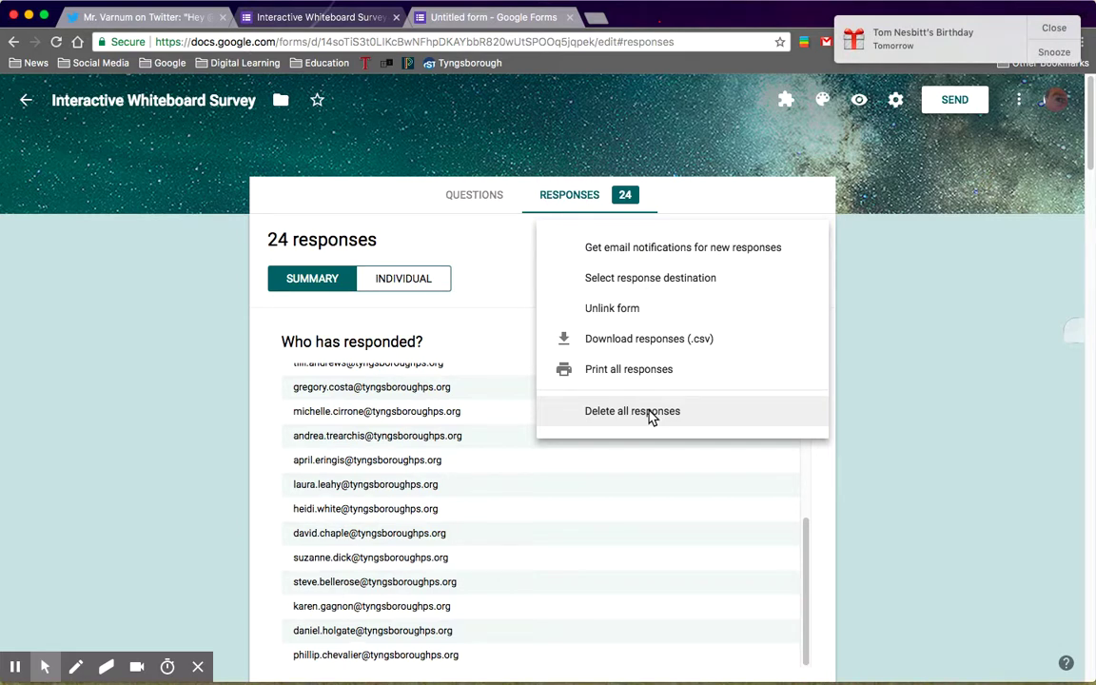
left_click(493, 298)
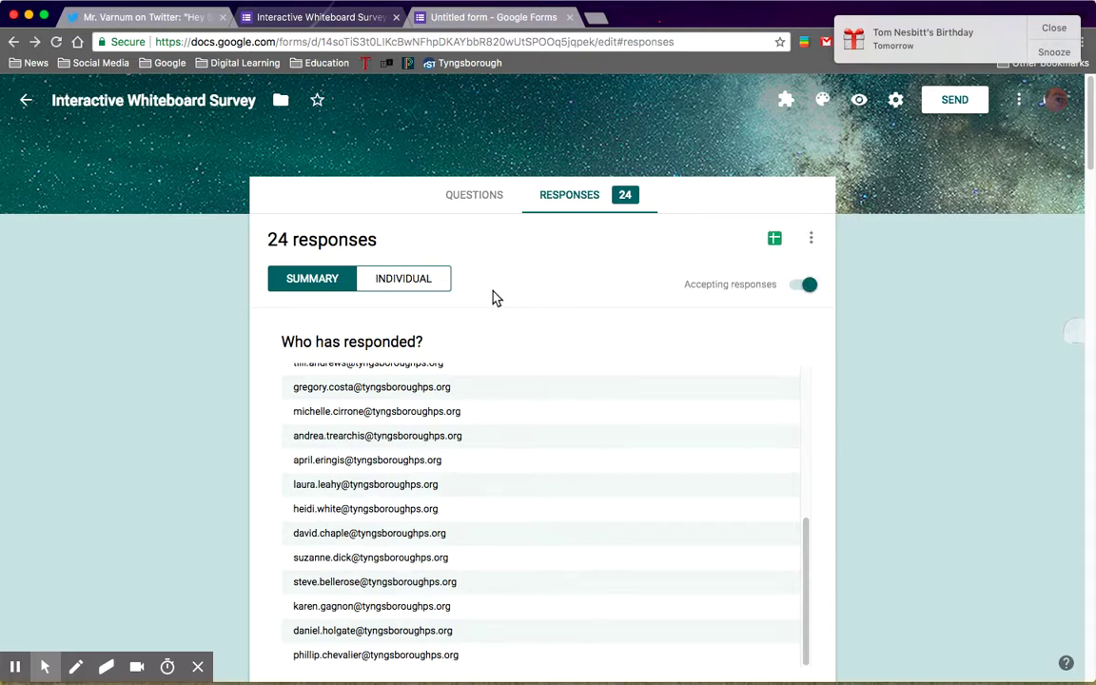